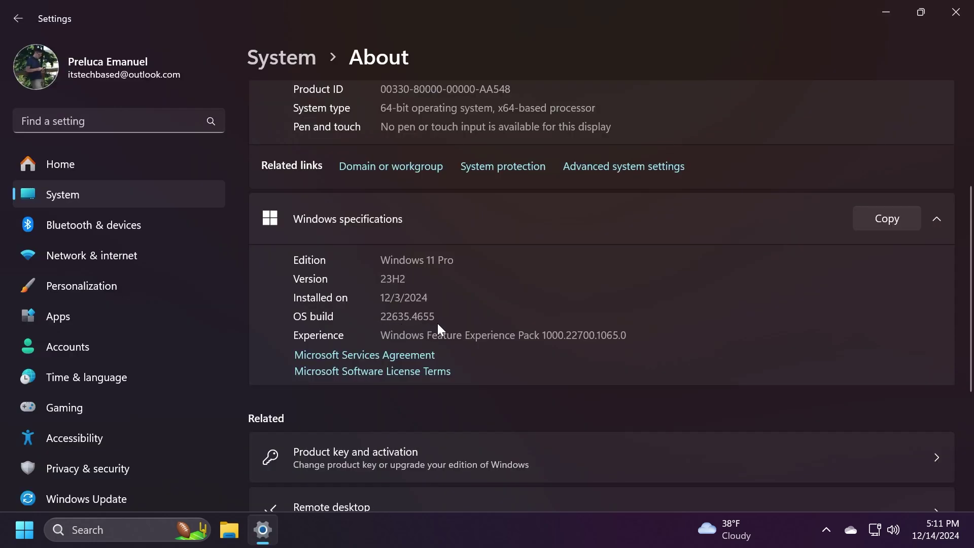
# Step: Scroll up the System > About page to view the Device specifications
pyautogui.scroll(3, 439, 328)
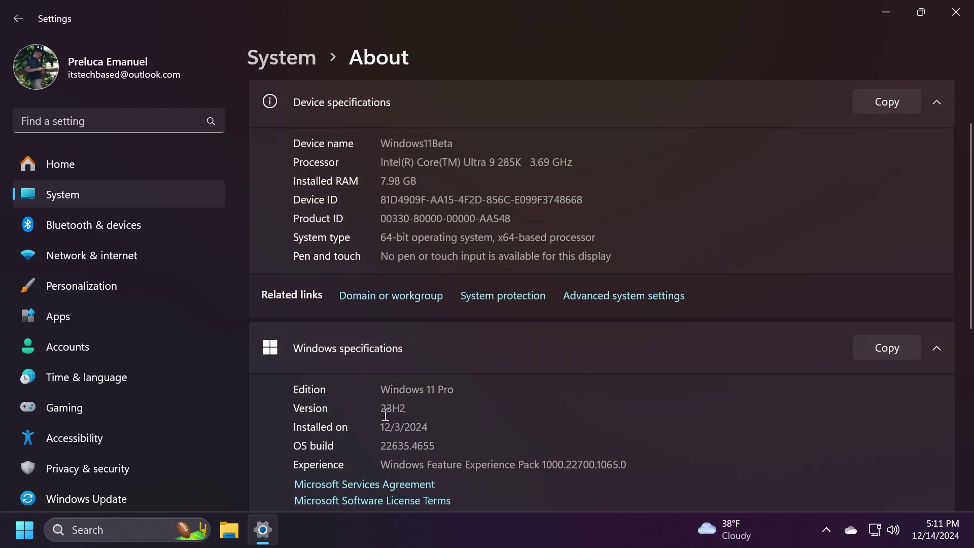
pyautogui.scroll(2, 474, 400)
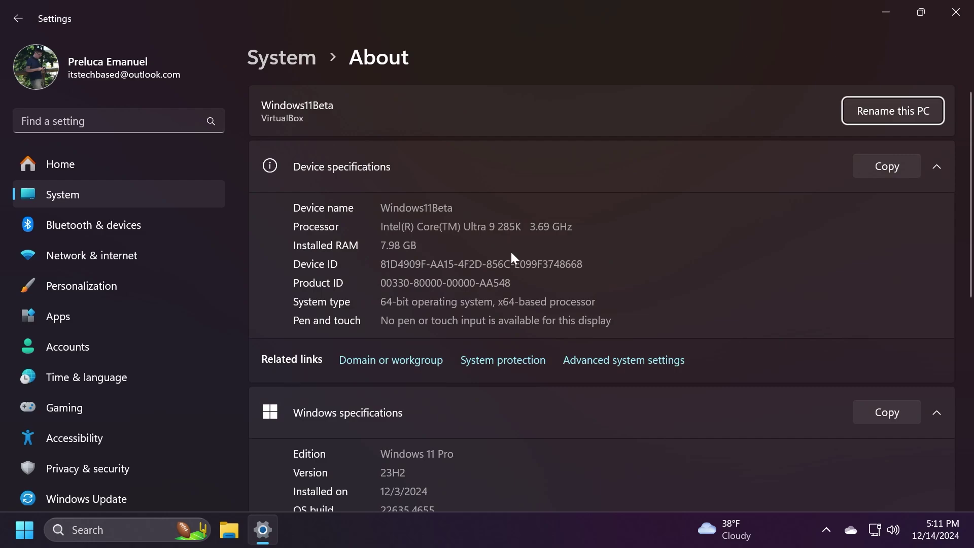
pyautogui.click(956, 25)
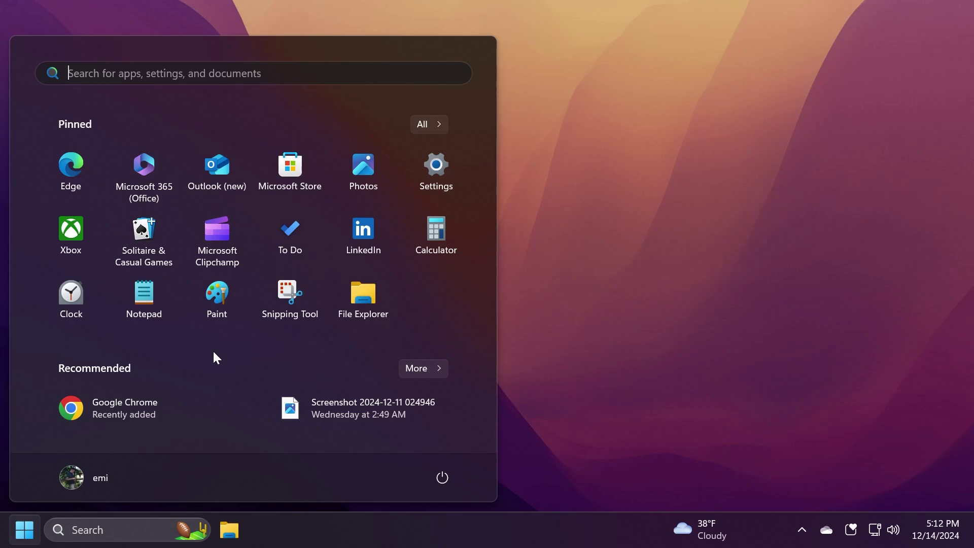
pyautogui.click(424, 371)
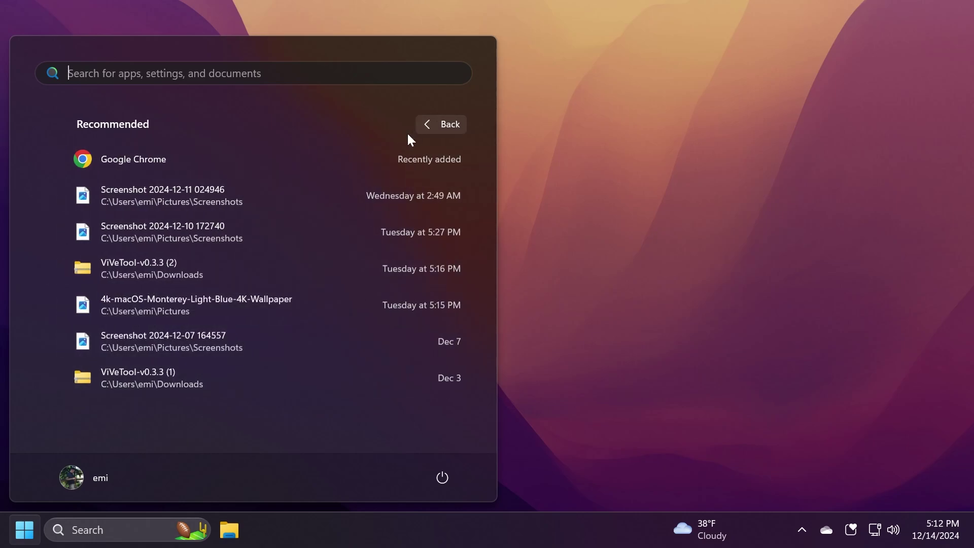
pyautogui.click(410, 128)
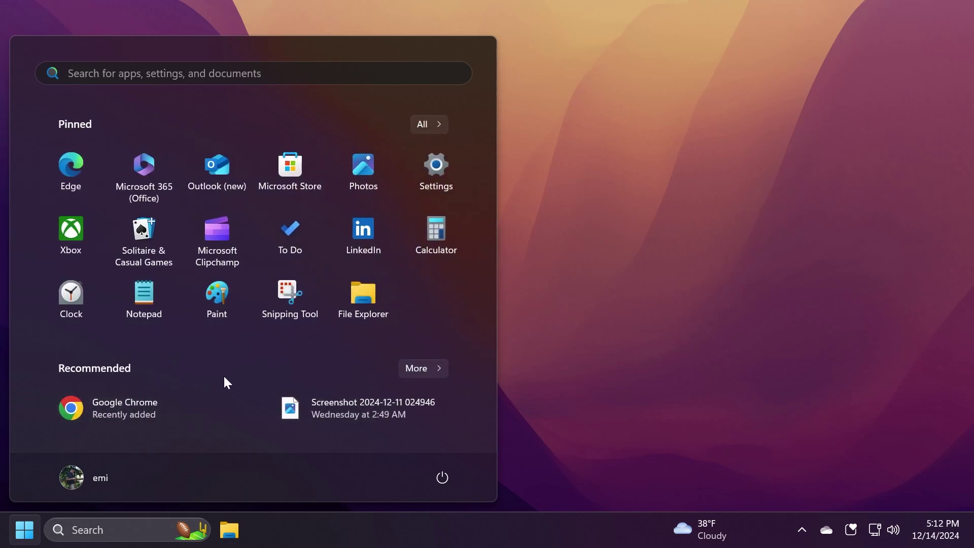
pyautogui.press('Escape')
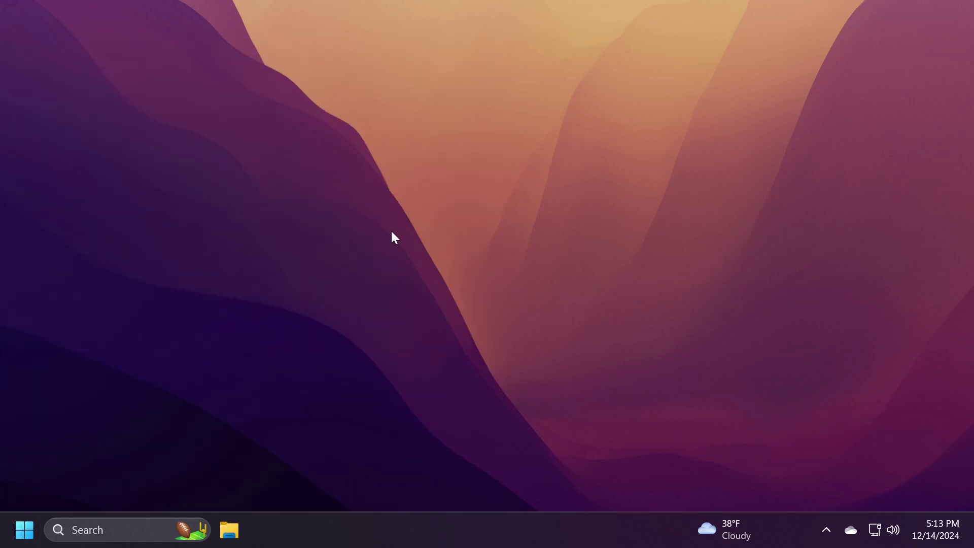
# Step: Lock the PC and rate the Krabi province Spotlight picture 'I like it', then 'Not a fan'
pyautogui.press('super+l')
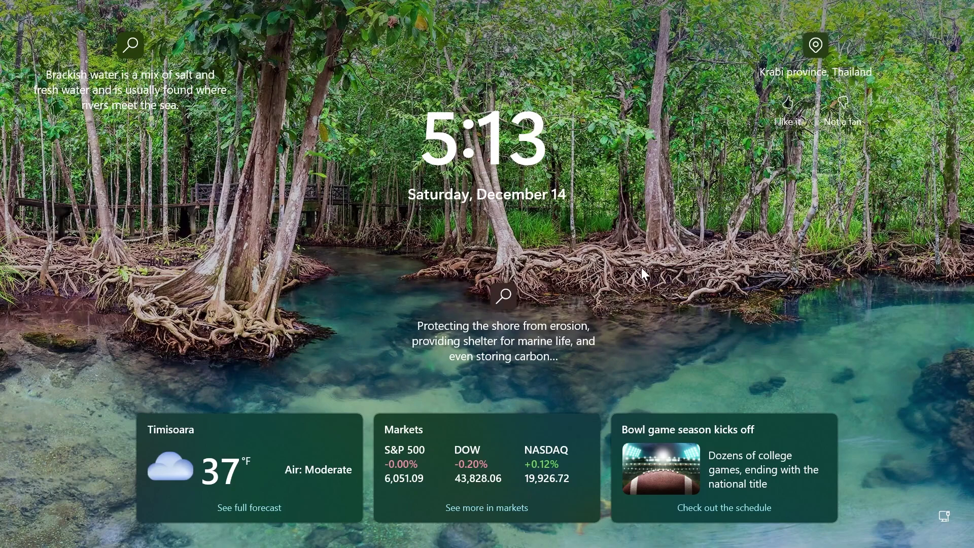
pyautogui.moveTo(728, 110)
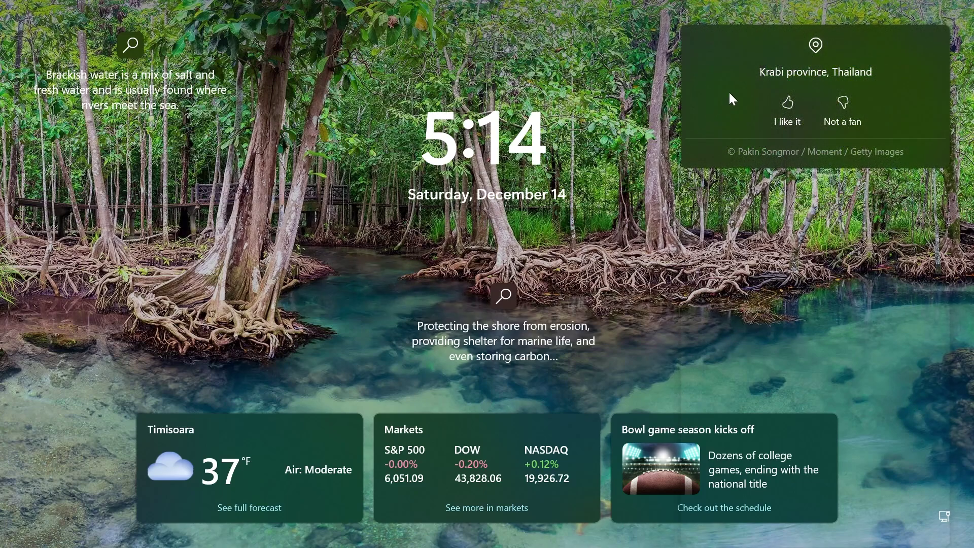
pyautogui.click(787, 107)
pyautogui.click(846, 112)
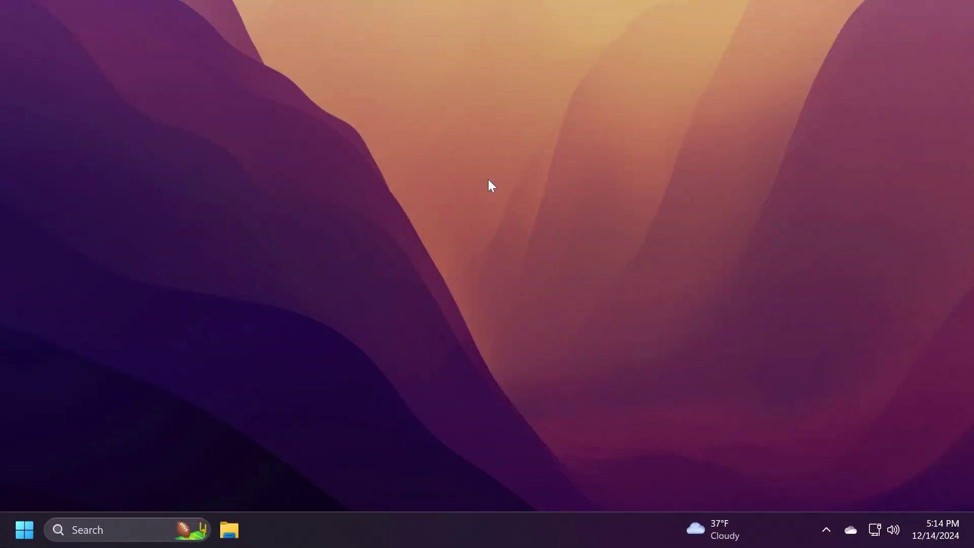
# Step: Apply the Windows spotlight theme in Personalization settings
pyautogui.rightClick(489, 181)
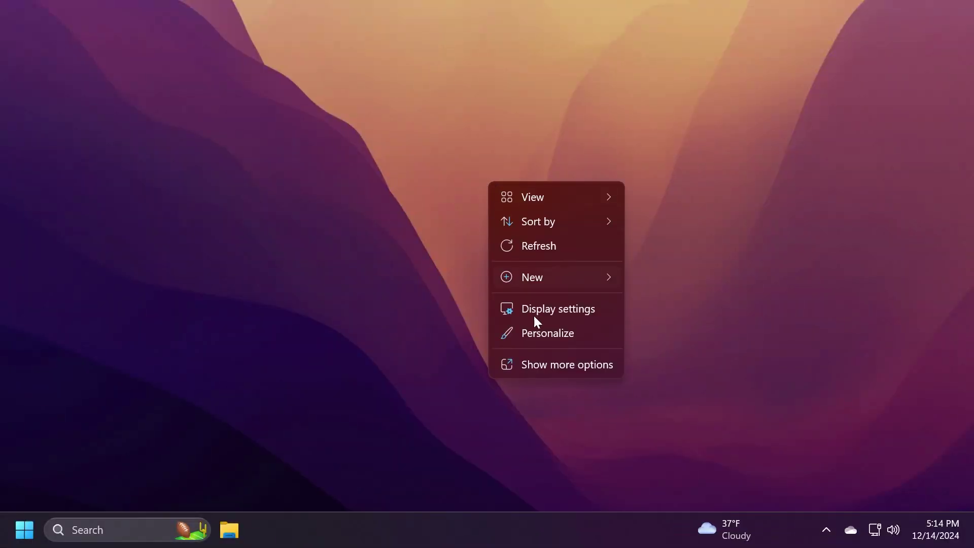
pyautogui.click(536, 334)
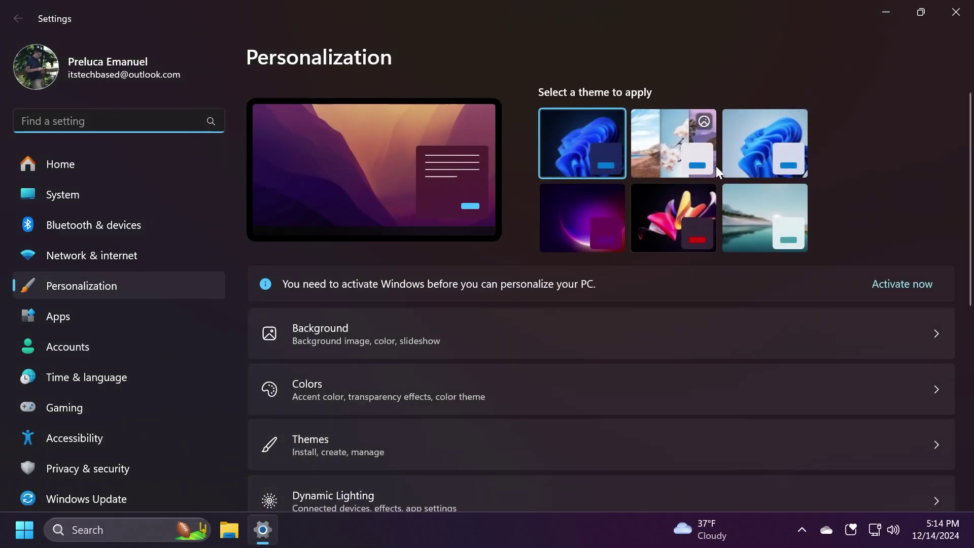
pyautogui.click(659, 139)
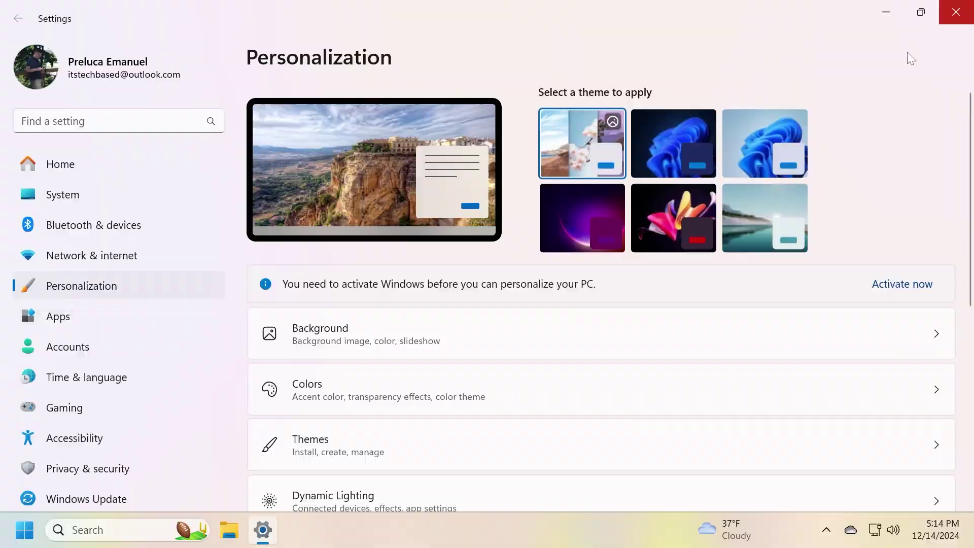
# Step: Turn on desktop icons and view details about The split city Spotlight picture
pyautogui.rightClick(434, 176)
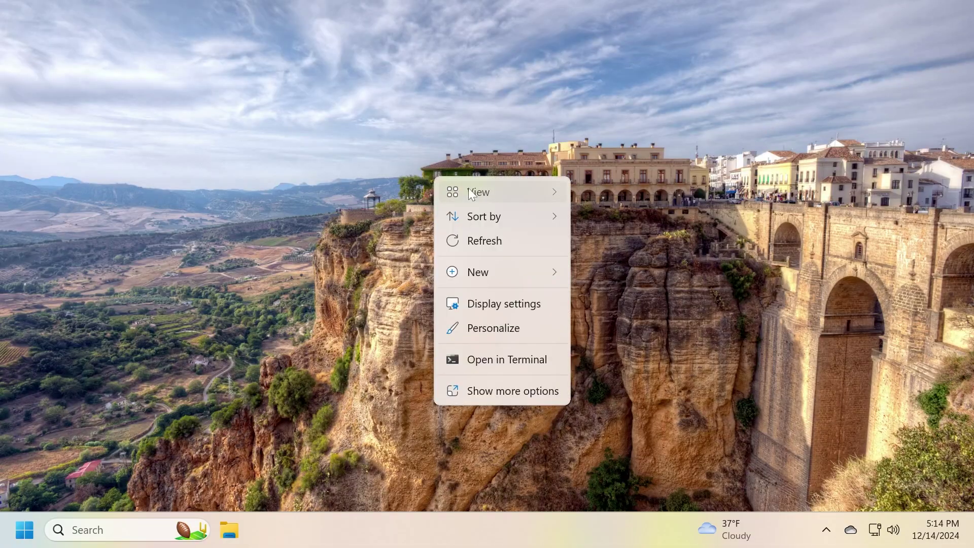
pyautogui.moveTo(467, 191)
pyautogui.click(626, 329)
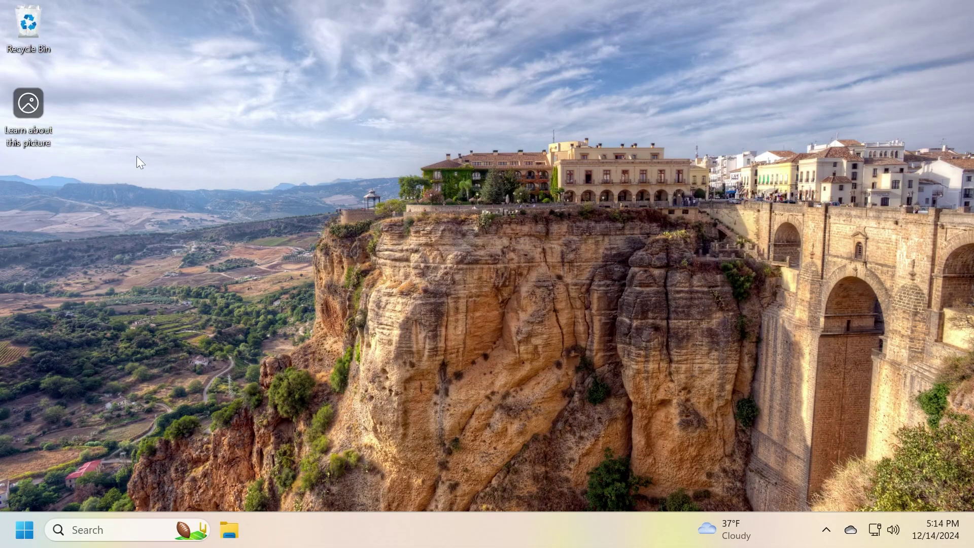
pyautogui.click(18, 109)
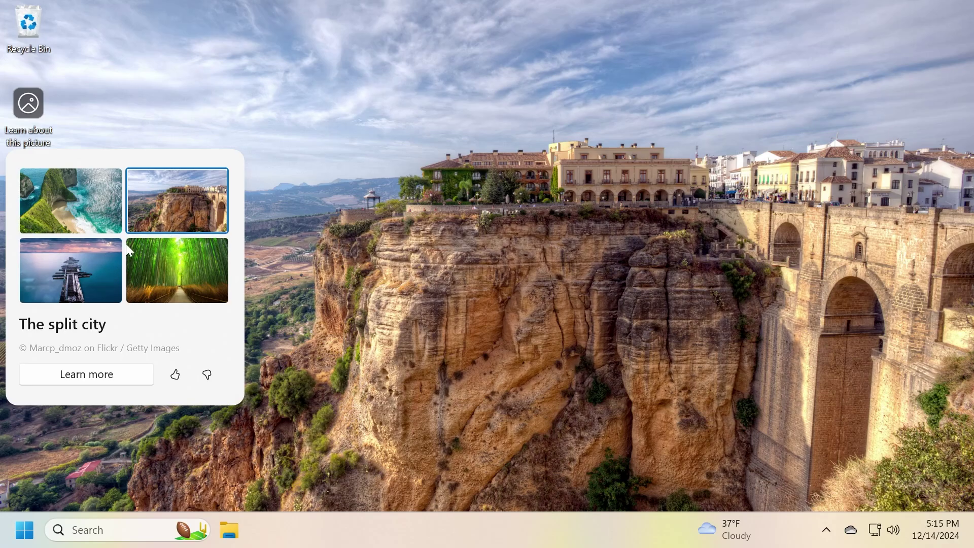
pyautogui.click(152, 530)
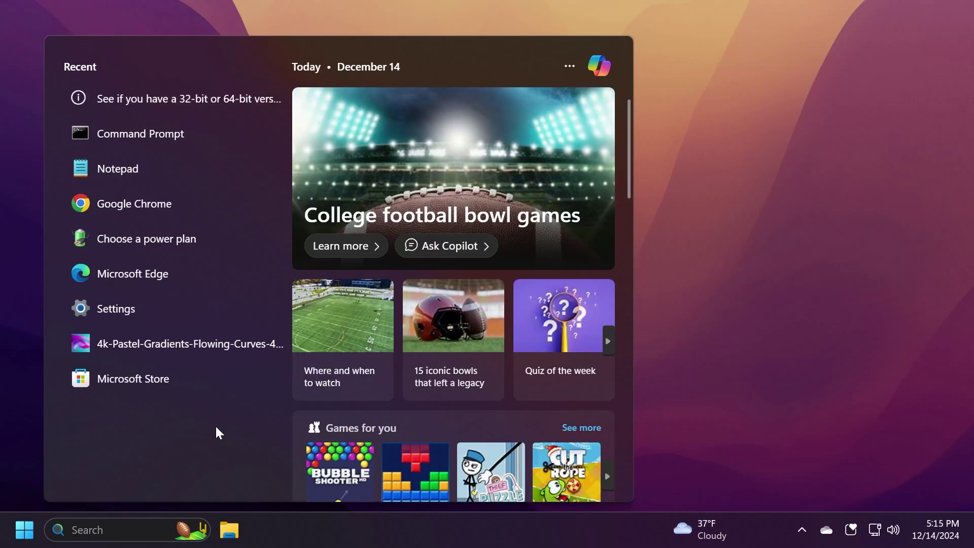
# Step: Launch Microsoft Store and open the Windows Notepad product page via a 'note' search
pyautogui.write('store')
pyautogui.press('Return')
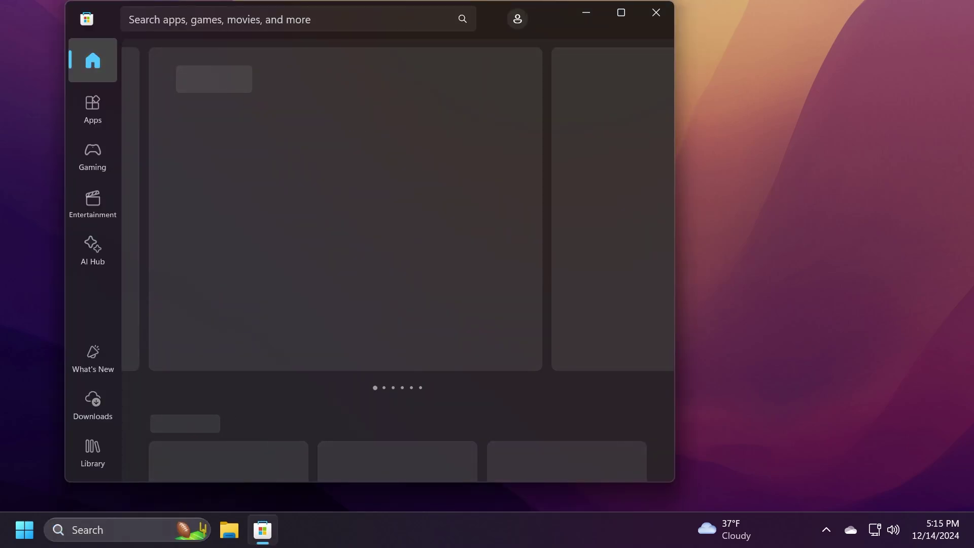
pyautogui.click(222, 23)
pyautogui.write('note')
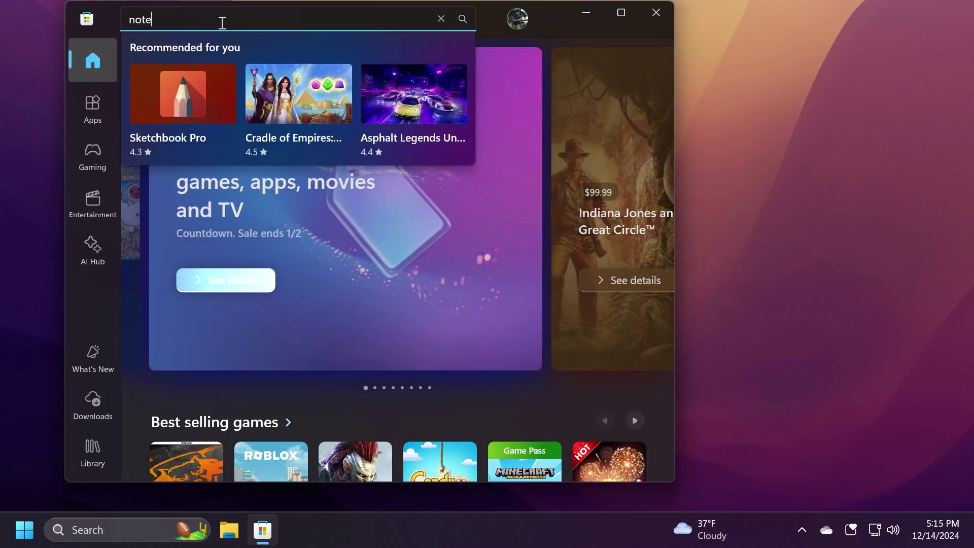
pyautogui.click(271, 188)
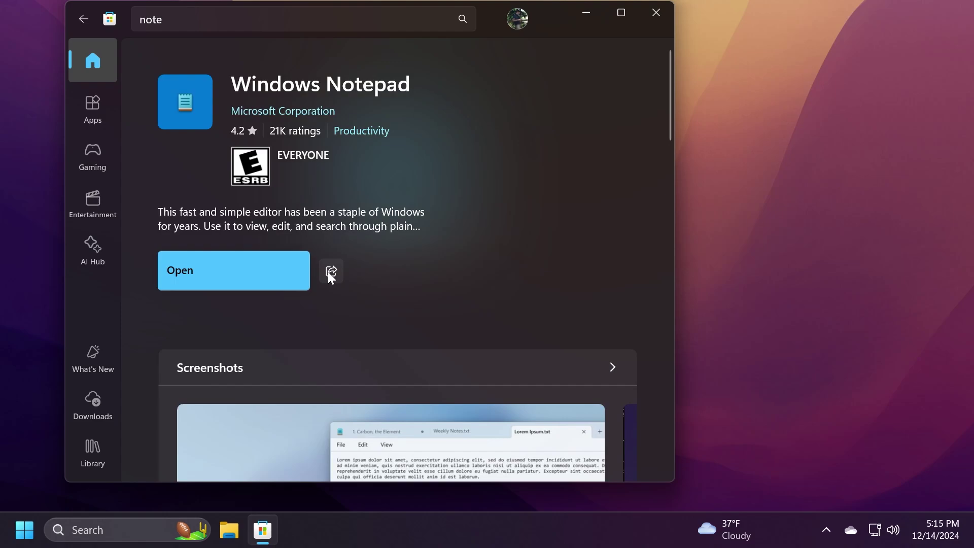
# Step: View the Share link for Windows Notepad, then close the dialog and the Store
pyautogui.click(330, 272)
pyautogui.click(364, 323)
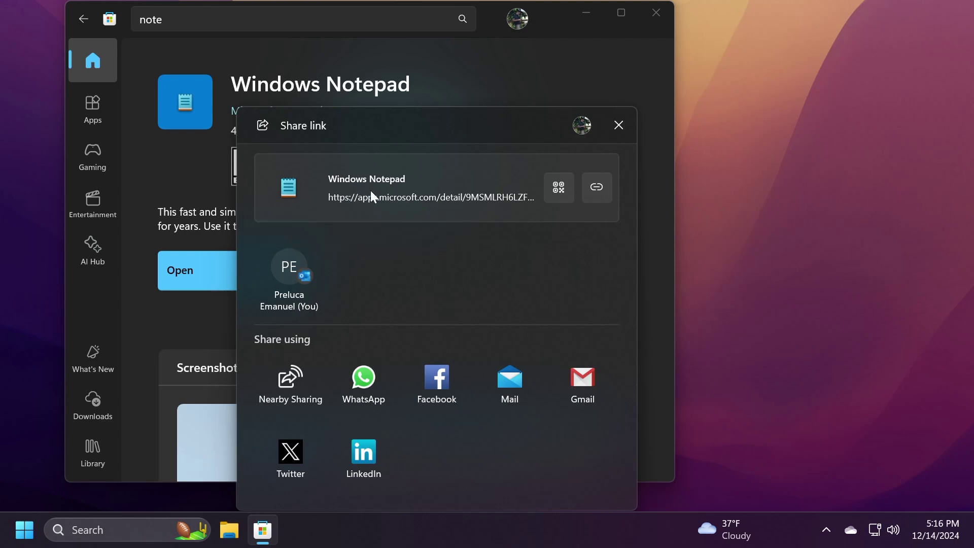
pyautogui.press('Escape')
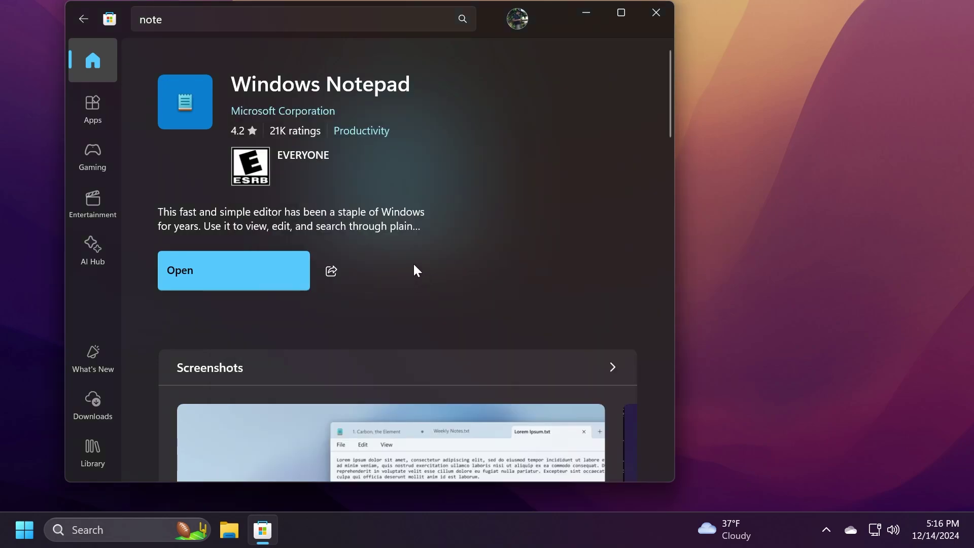
pyautogui.hotkey('alt', 'F4')
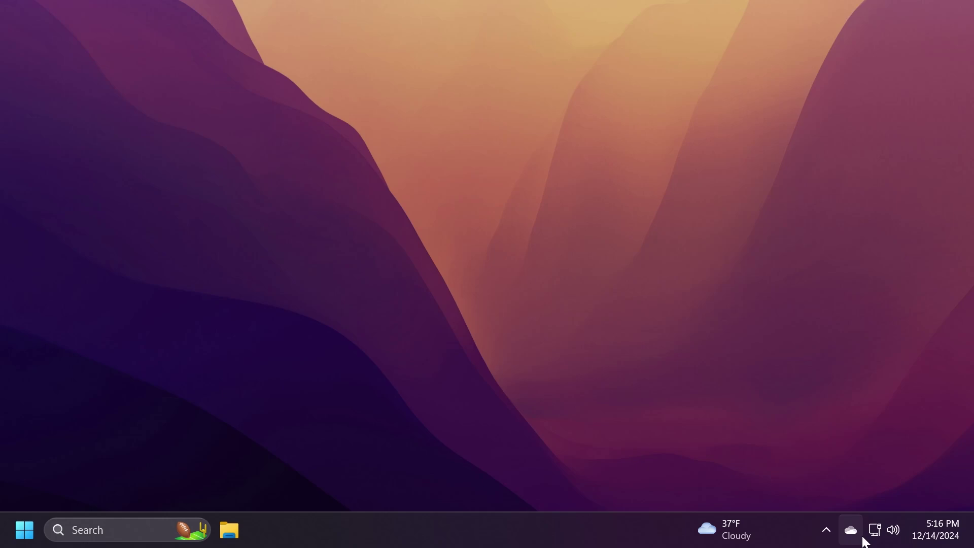
# Step: Launch Notepad and replace the Microsoft.com text with 'tech based'
pyautogui.press('super')
pyautogui.write('note')
pyautogui.press('Return')
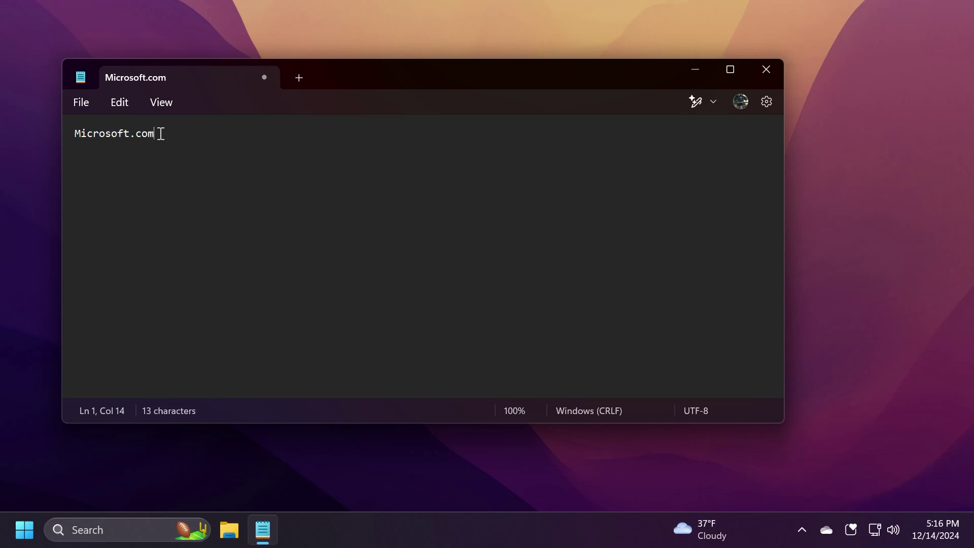
pyautogui.hotkey('ctrl', 'a')
pyautogui.press('BackSpace')
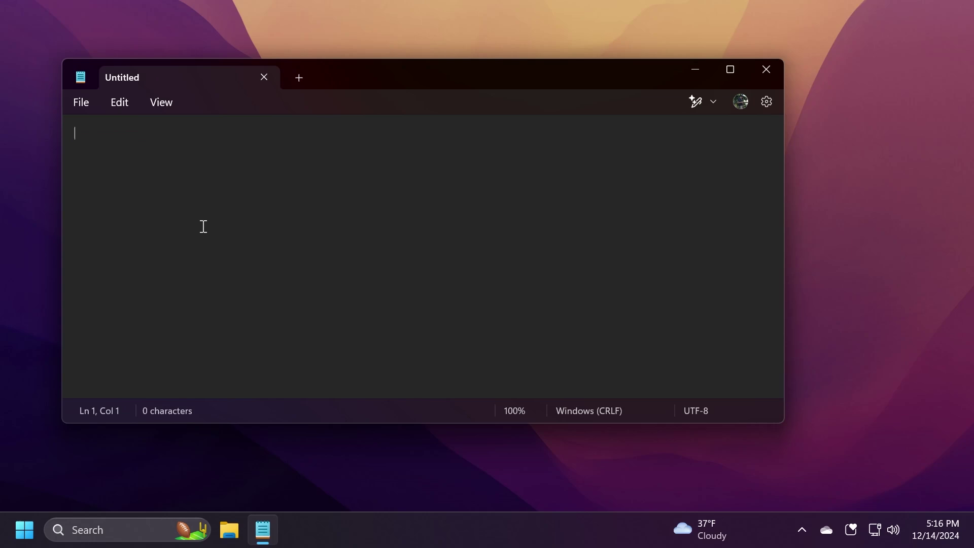
pyautogui.write('tech based')
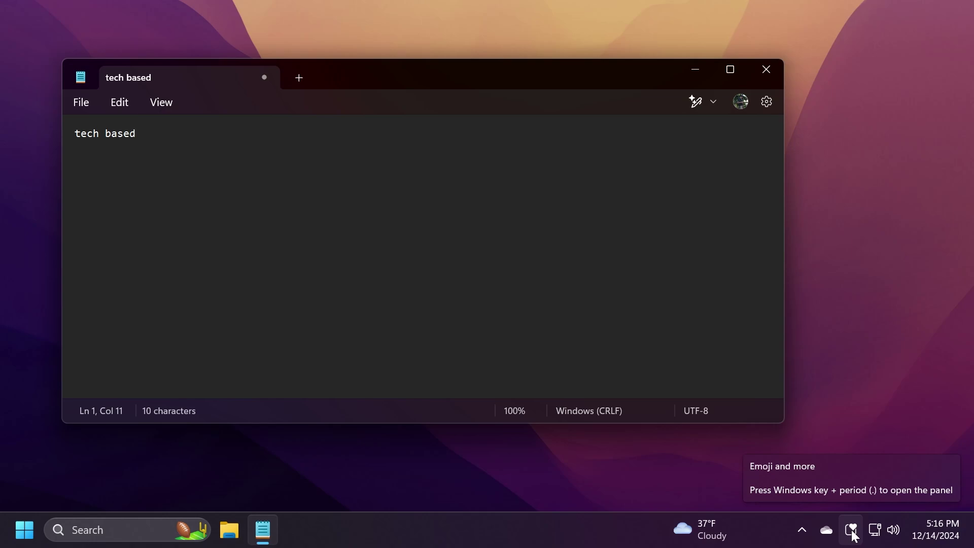
# Step: Append the 😂 and 🤣 laughing emoji from the emoji panel
pyautogui.press('super+period')
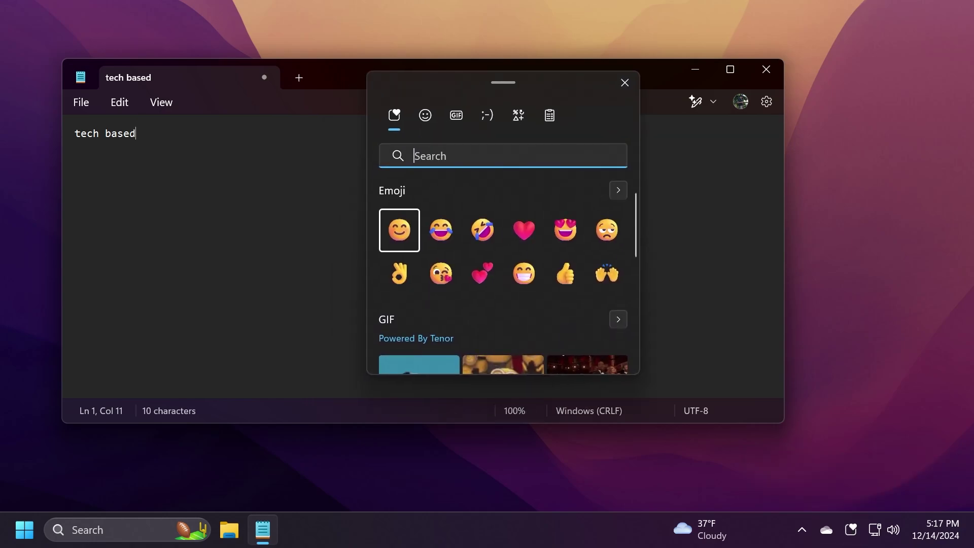
pyautogui.click(437, 230)
pyautogui.click(474, 232)
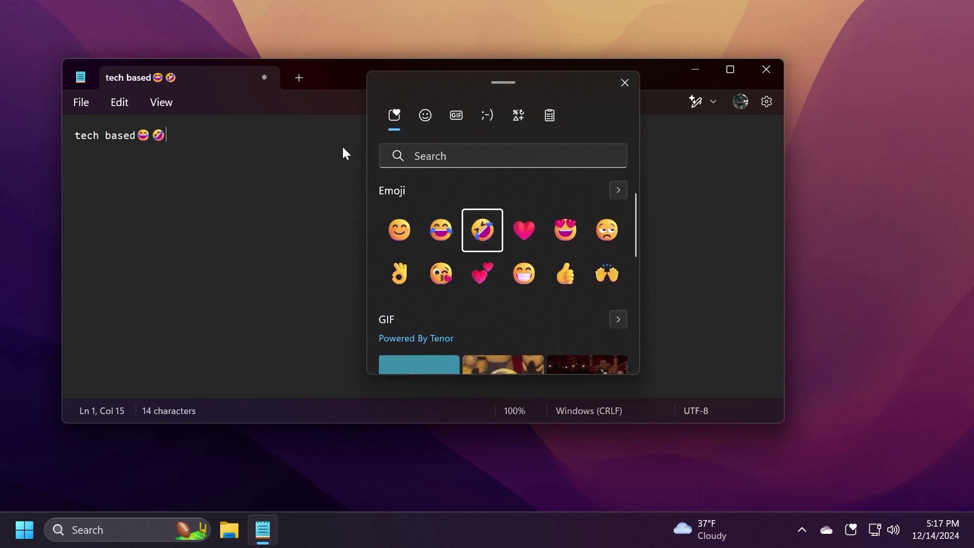
pyautogui.moveTo(454, 90); pyautogui.dragTo(415, 98)
pyautogui.click(584, 92)
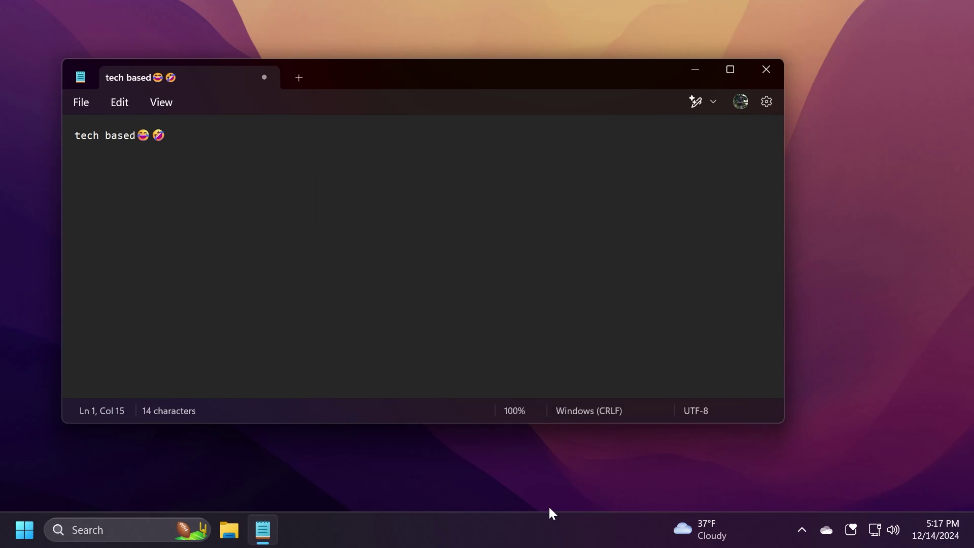
pyautogui.rightClick(518, 525)
pyautogui.click(560, 497)
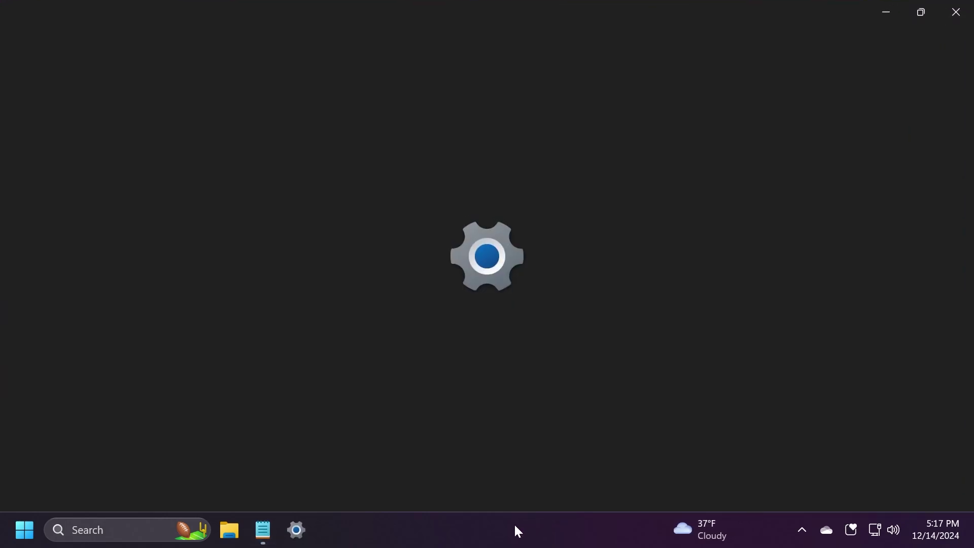
pyautogui.scroll(-4, 475, 231)
pyautogui.scroll(1, 477, 231)
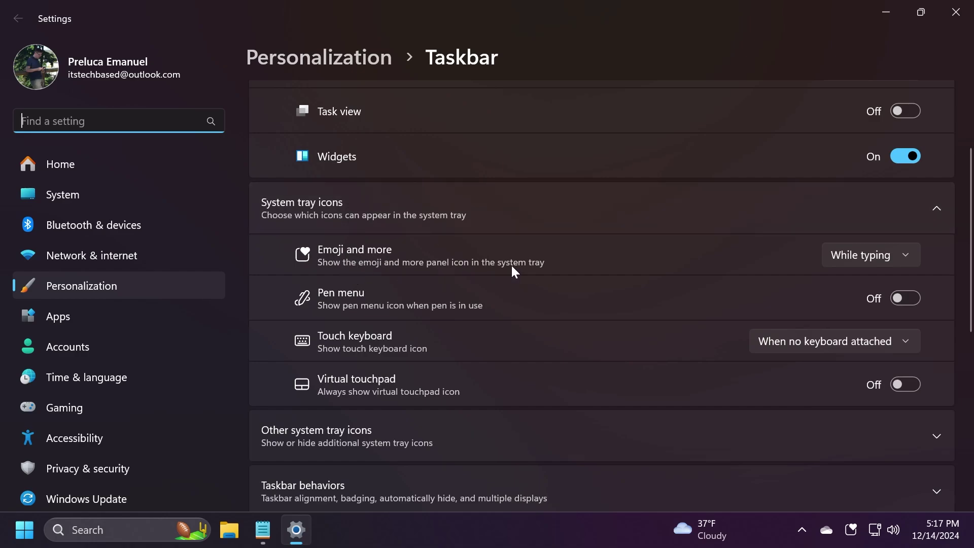
pyautogui.click(876, 262)
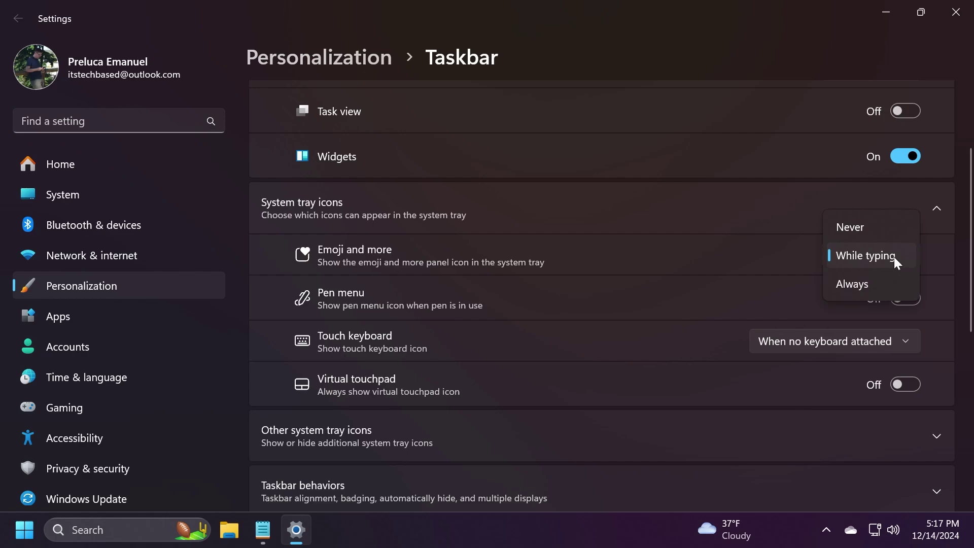
pyautogui.click(865, 256)
pyautogui.click(955, 12)
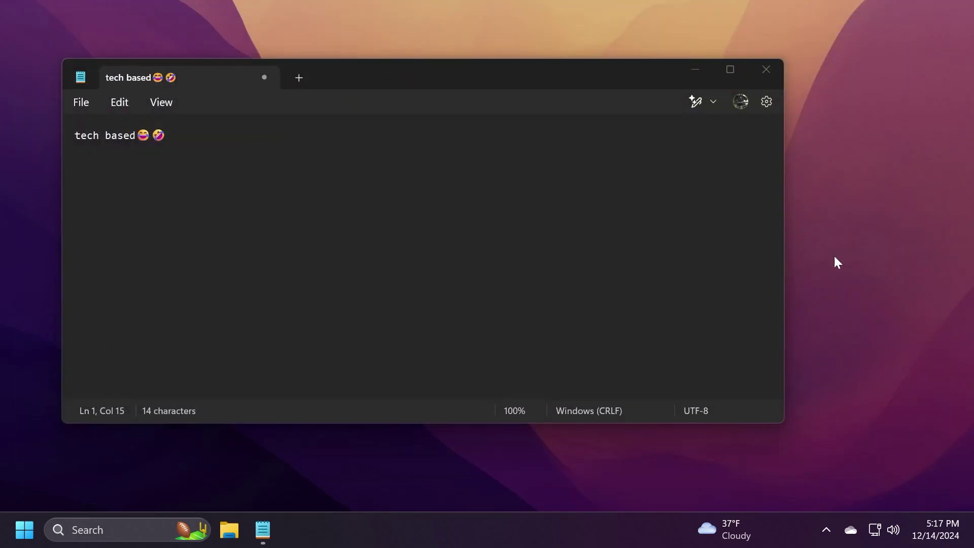
pyautogui.click(292, 159)
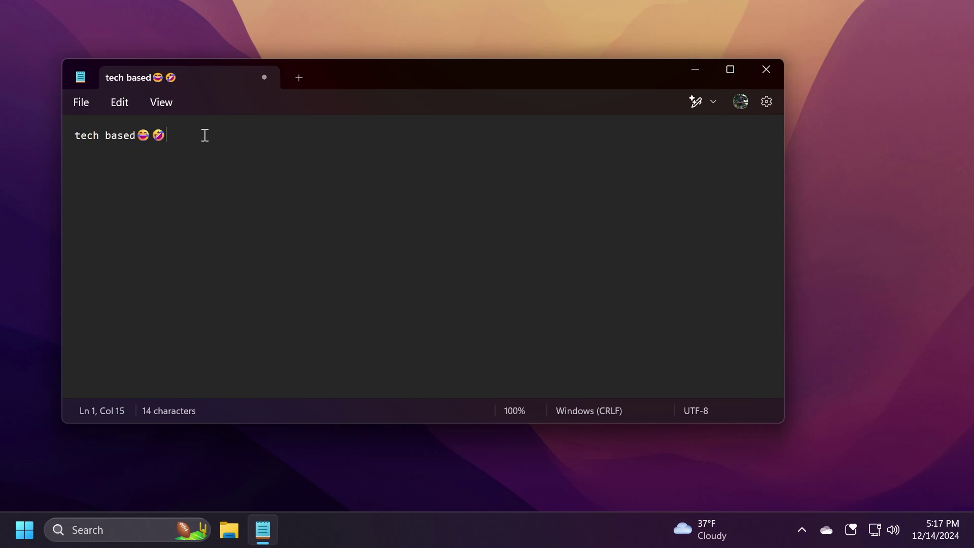
pyautogui.click(850, 530)
pyautogui.moveTo(284, 158); pyautogui.dragTo(496, 107)
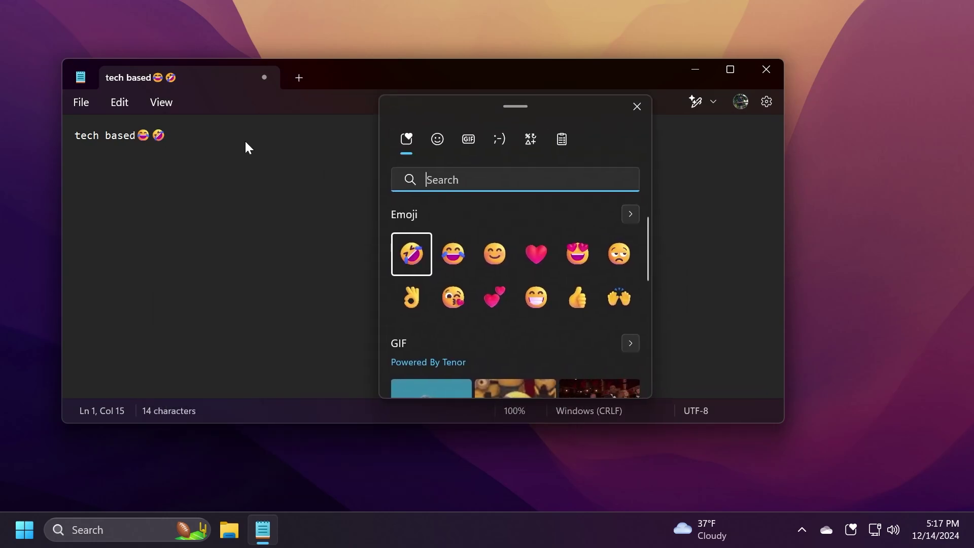
pyautogui.click(520, 511)
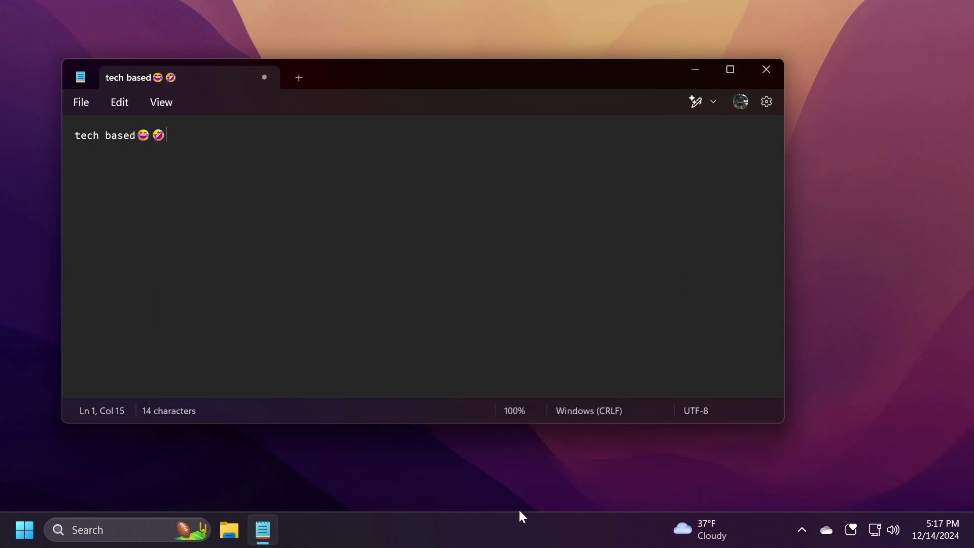
pyautogui.rightClick(542, 531)
pyautogui.click(559, 498)
pyautogui.click(847, 384)
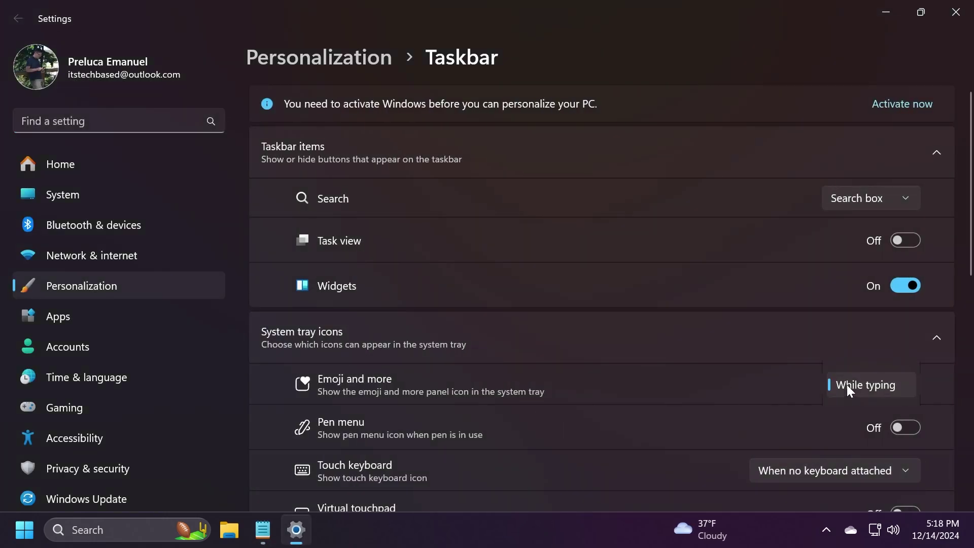
pyautogui.click(857, 363)
pyautogui.click(850, 529)
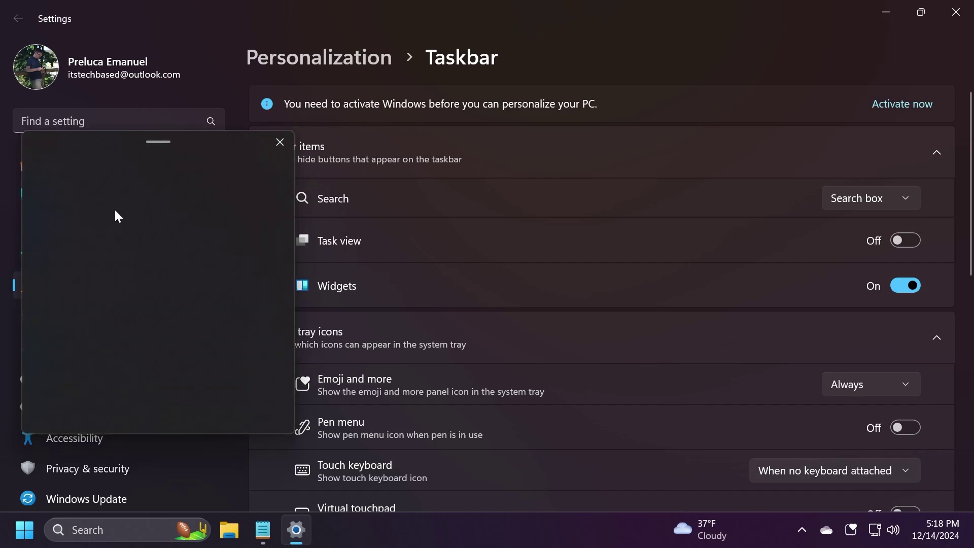
pyautogui.click(530, 153)
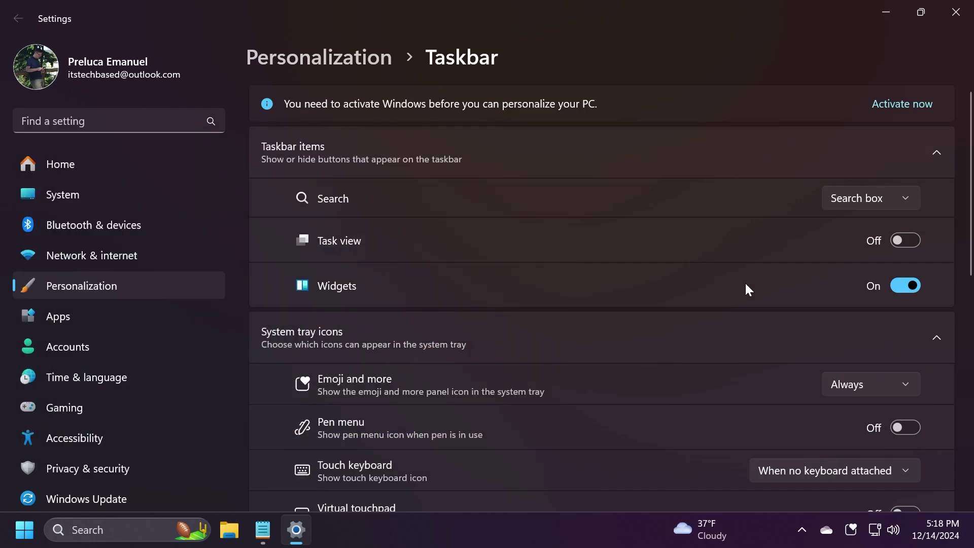
pyautogui.click(848, 386)
pyautogui.click(856, 354)
pyautogui.click(956, 11)
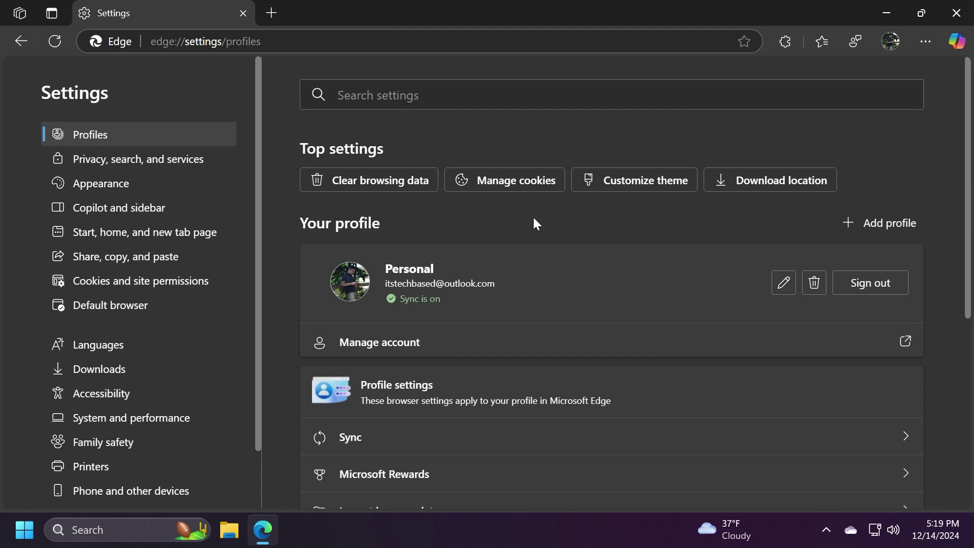
# Step: Close the Microsoft Edge Settings window with Alt+F4, leaving the empty desktop
pyautogui.hotkey('alt', 'F4')
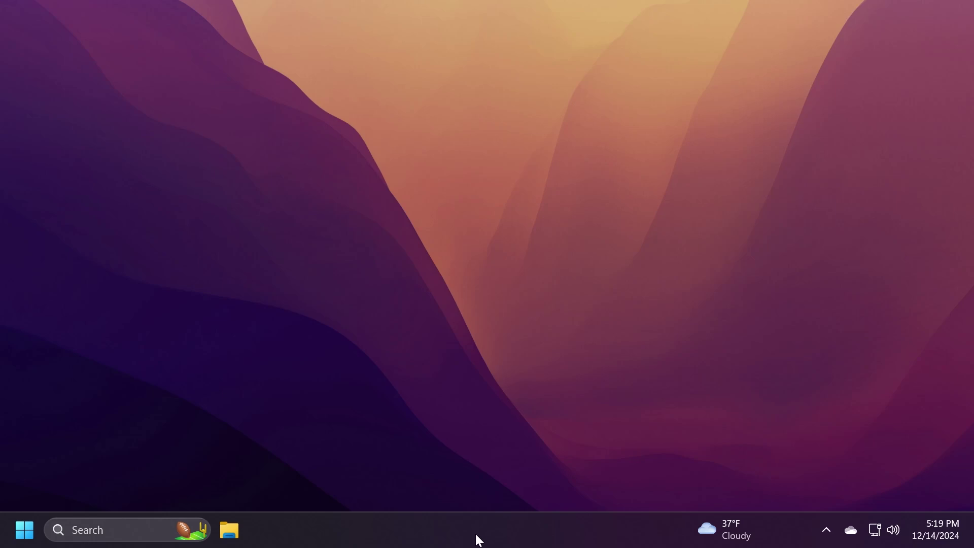
pyautogui.press('super+e')
pyautogui.click(817, 38)
pyautogui.moveTo(231, 538)
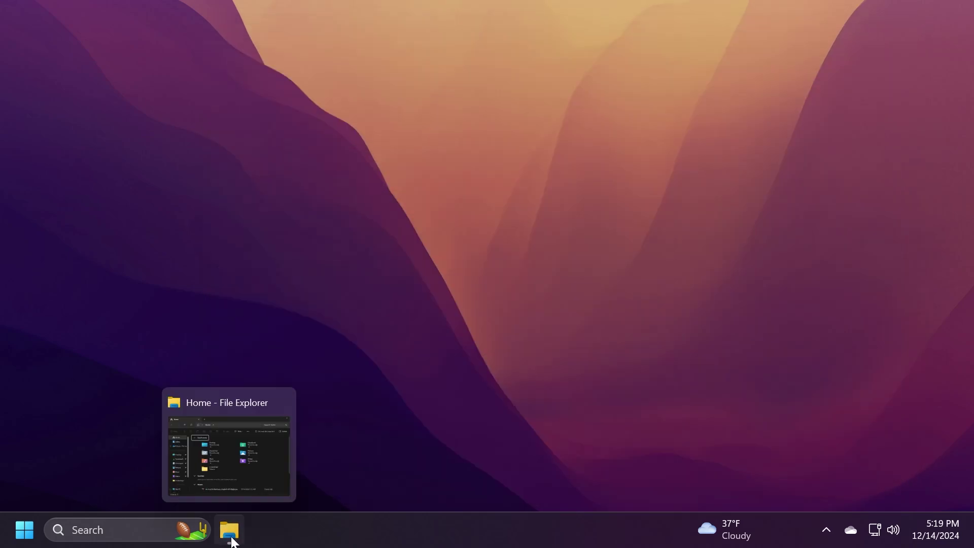
pyautogui.click(281, 400)
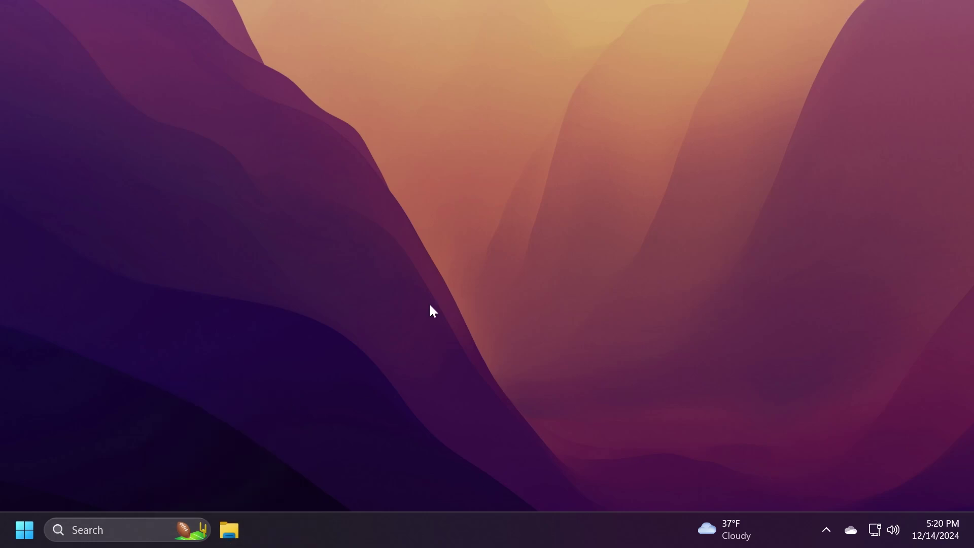